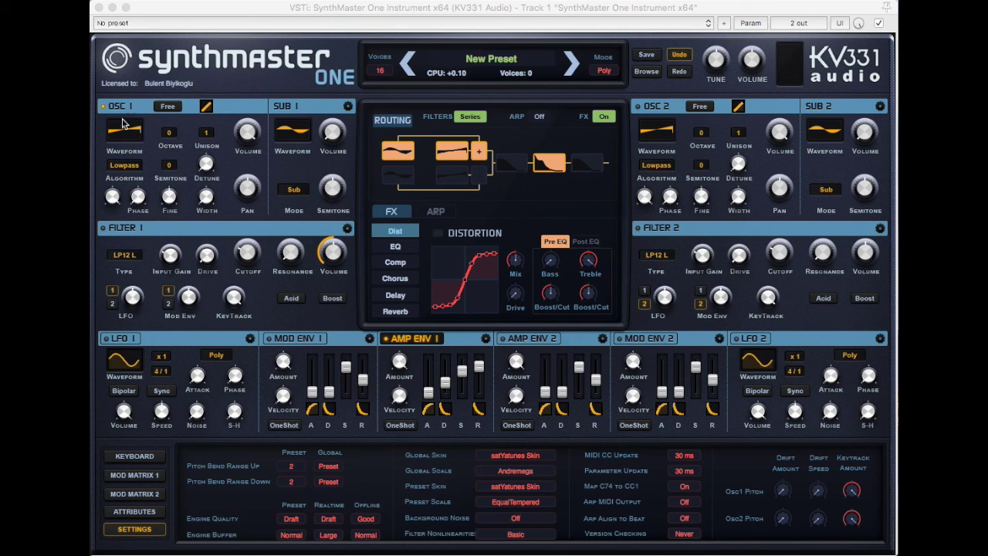
Step: Try oscillator 1 at octave -1, and set its octave to +1
click(331, 127)
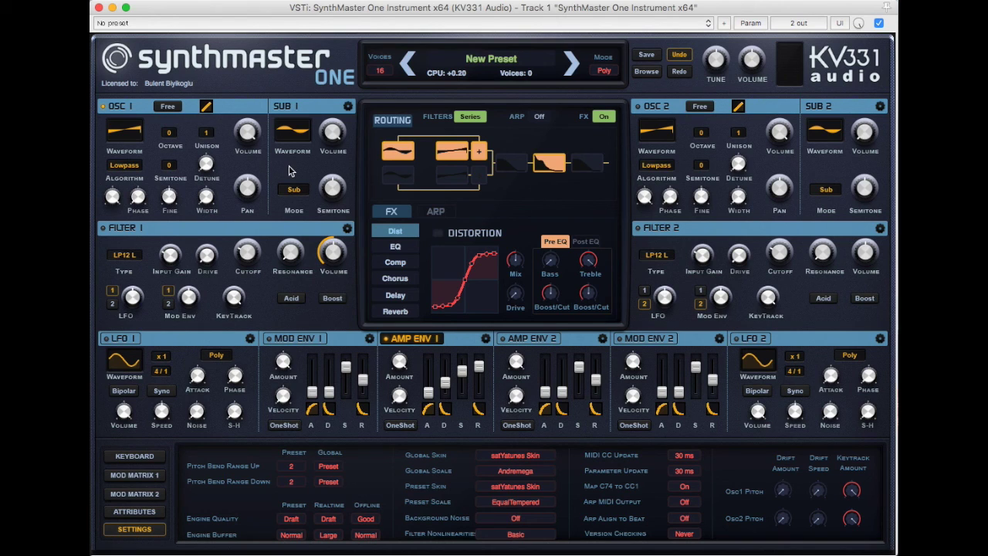
click(169, 134)
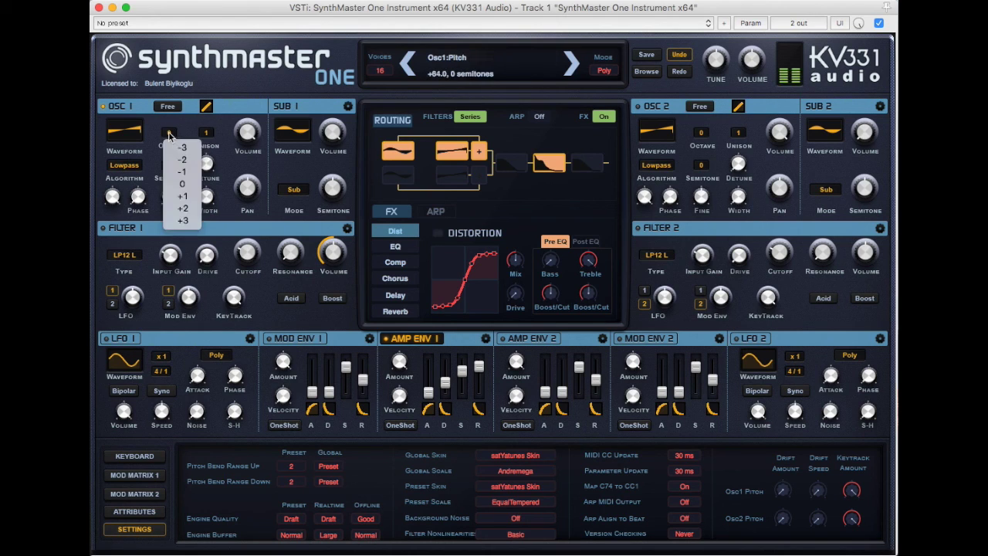
click(182, 173)
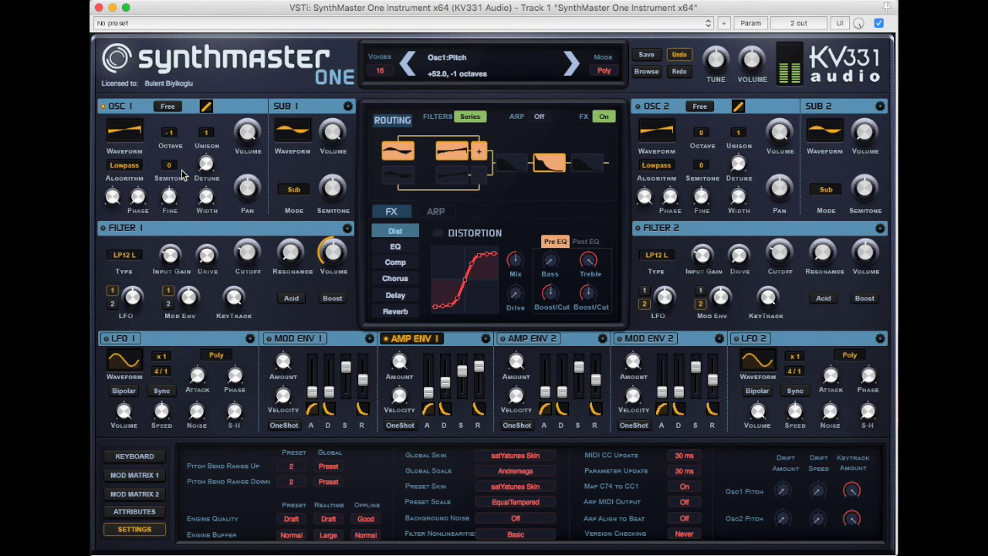
click(169, 134)
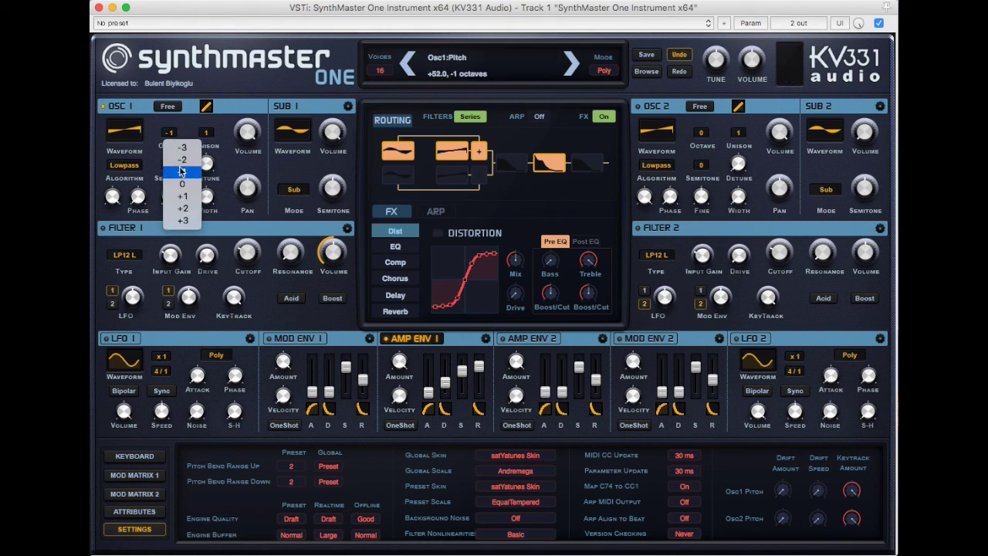
click(182, 196)
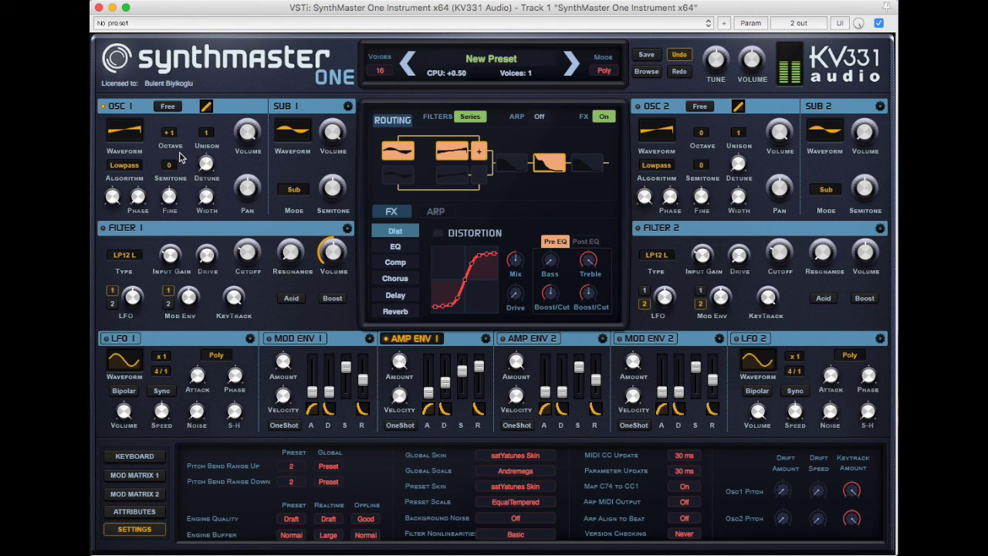
Step: Vary the pitch of Sub 1 in semitones around one octave below oscillator 1
scroll(331, 193, up, 2)
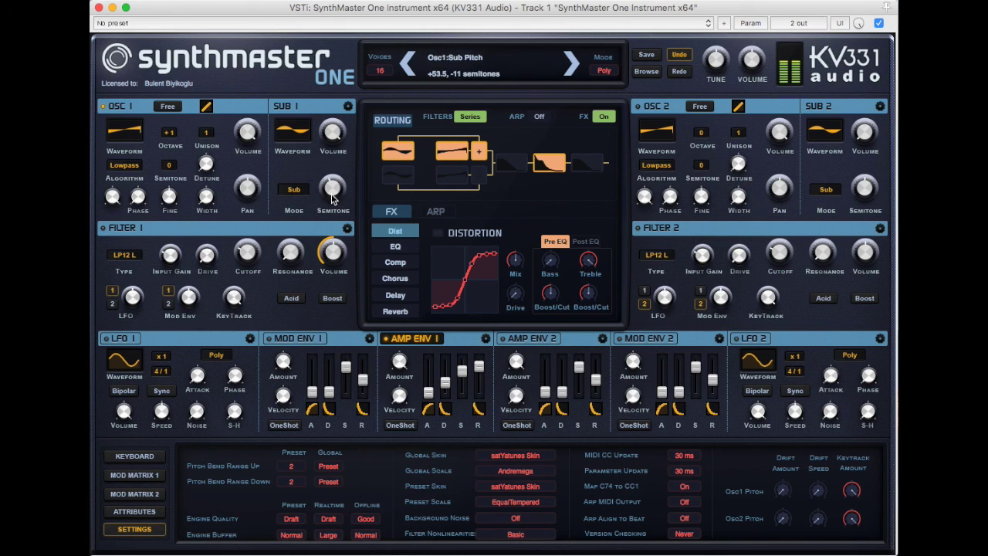
scroll(331, 193, down, 1)
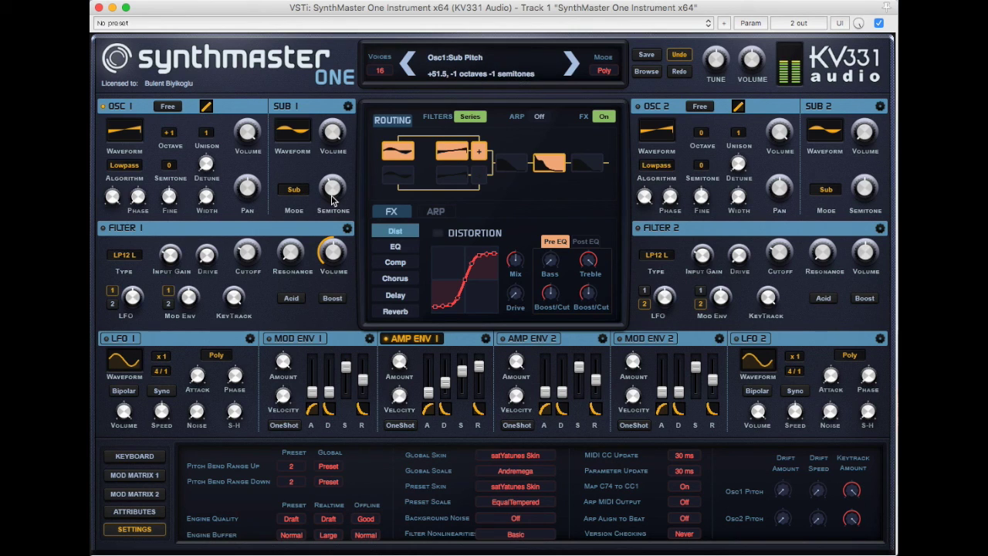
scroll(332, 199, up, 2)
scroll(332, 198, up, 2)
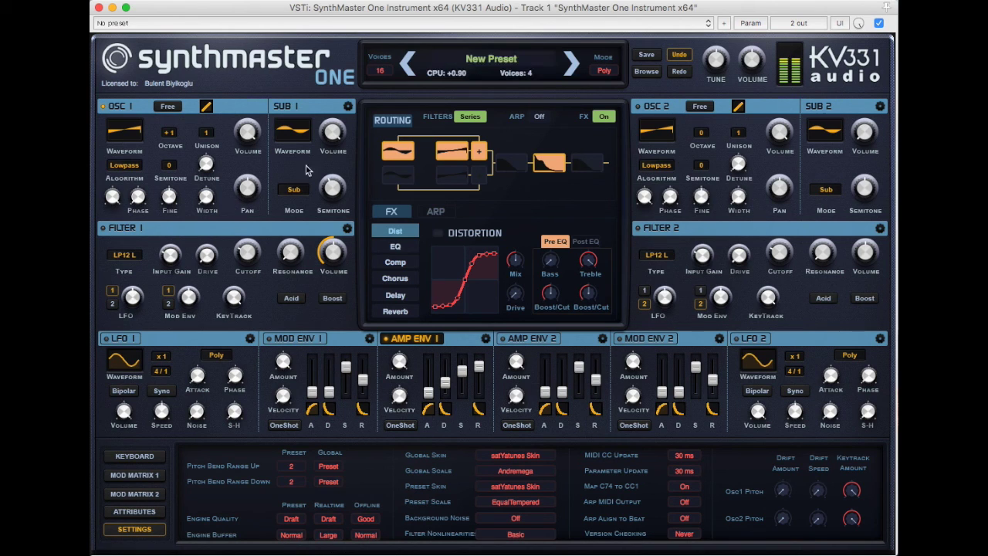
Step: Set the Sub 1 waveform to Square and its mode to Amp Mod
click(294, 134)
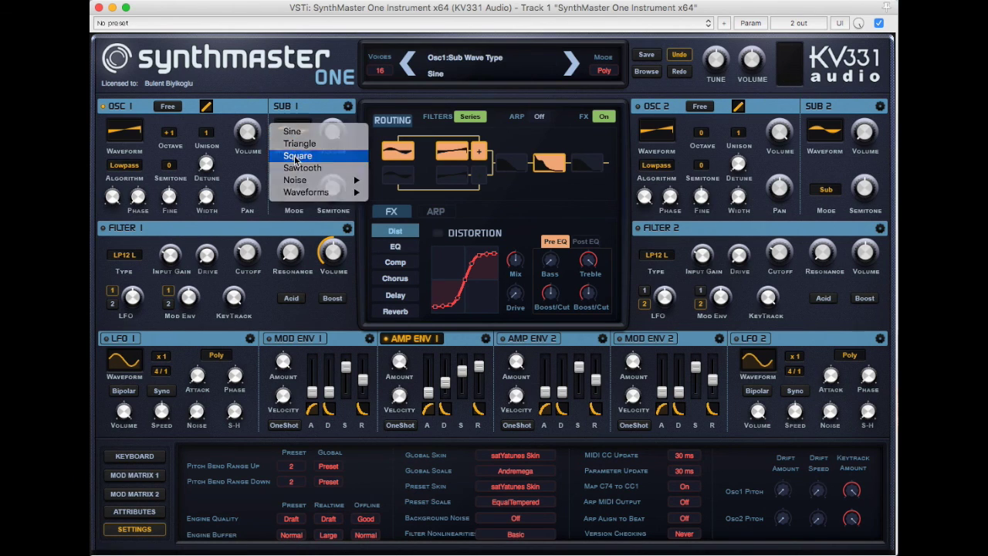
click(295, 155)
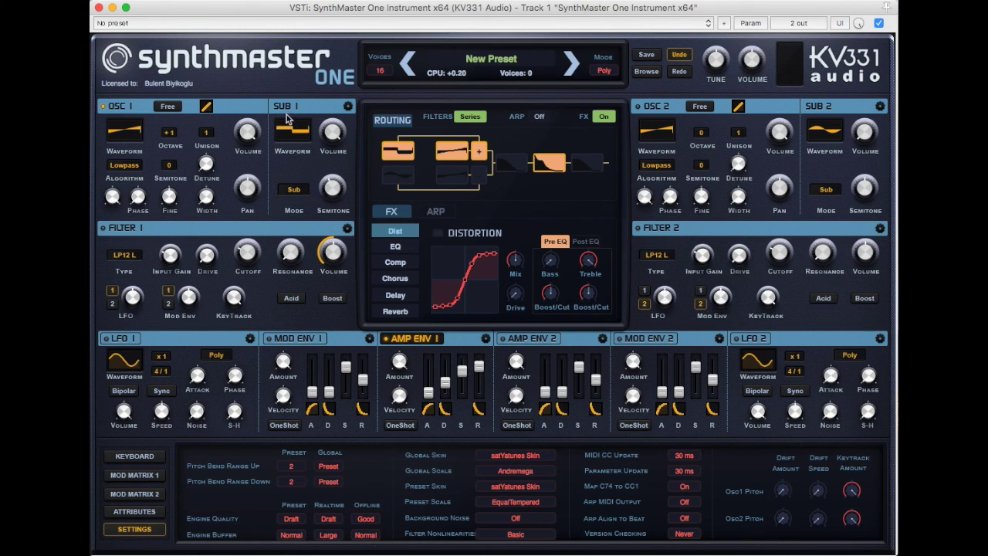
click(292, 191)
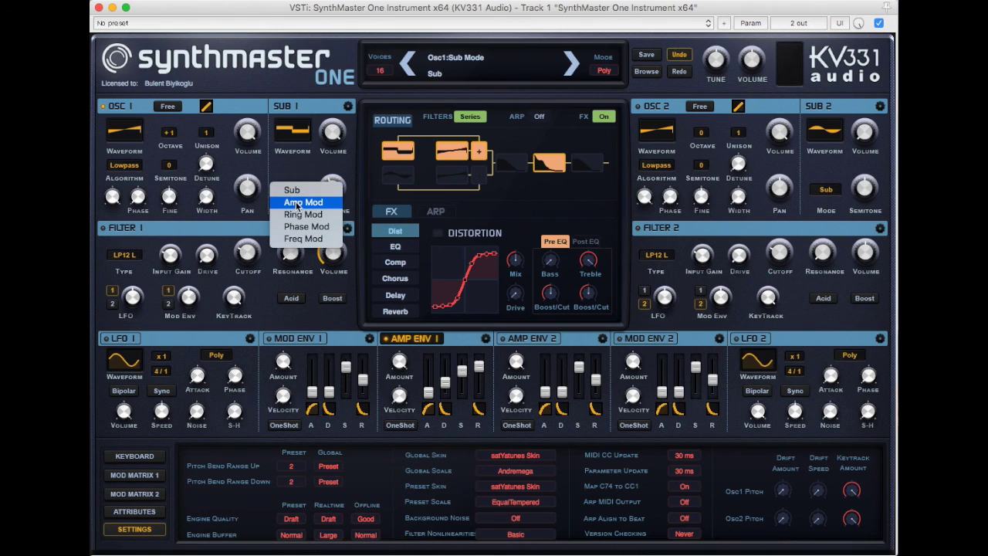
click(302, 202)
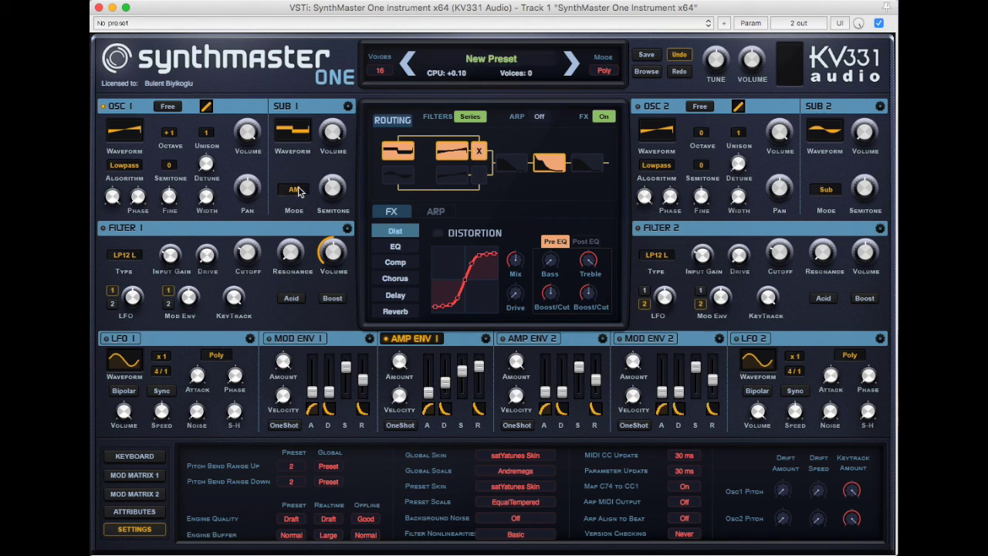
Step: Switch the Sub 1 mode to Sub and back to Amp Mod to compare the two routings
click(295, 190)
click(302, 173)
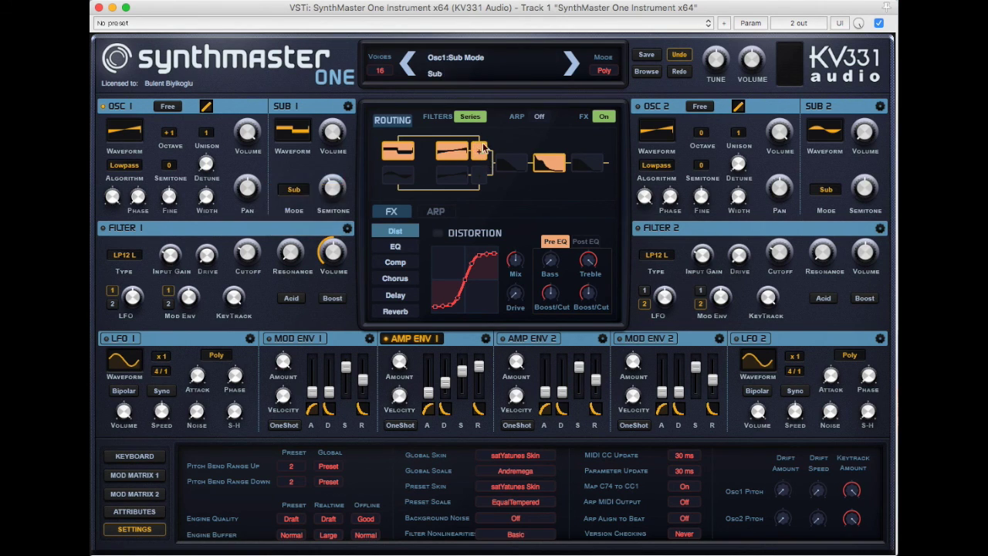
click(295, 190)
click(299, 202)
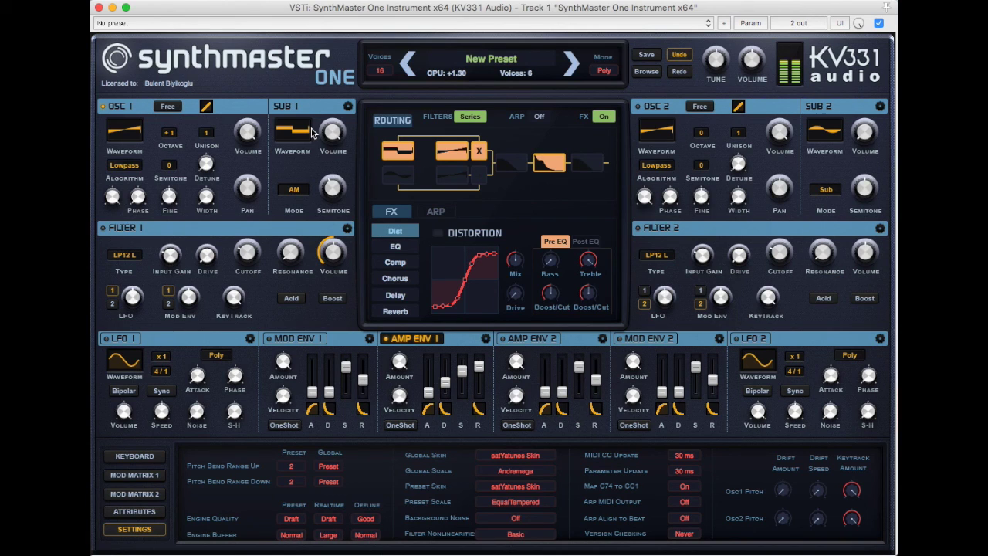
Step: Change the Sub 1 mode from amplitude modulation to Ring Mod
click(292, 192)
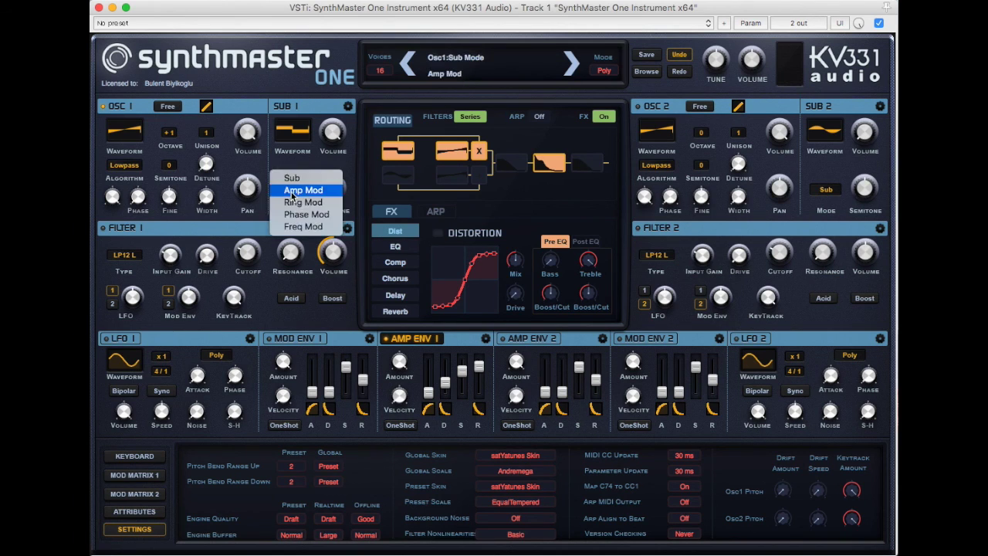
click(316, 205)
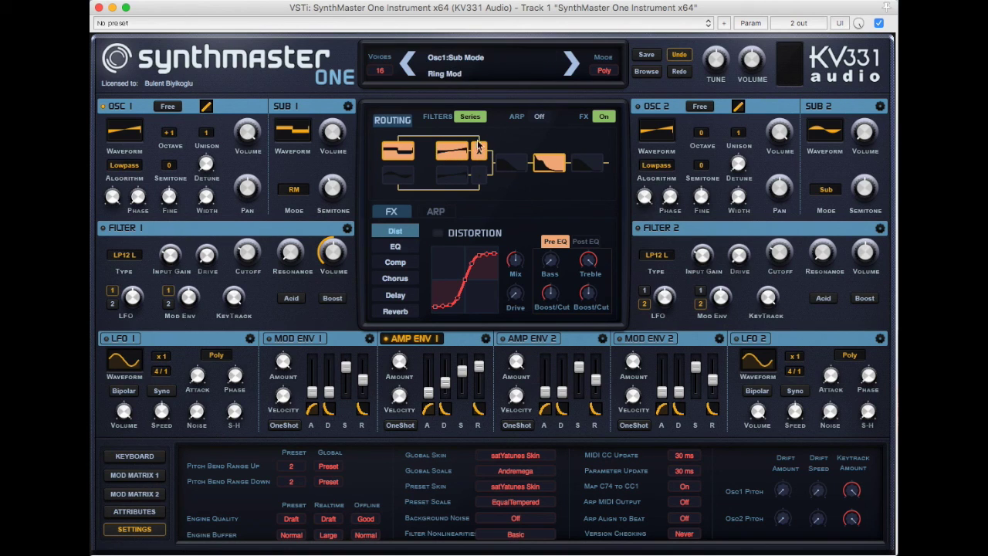
click(293, 191)
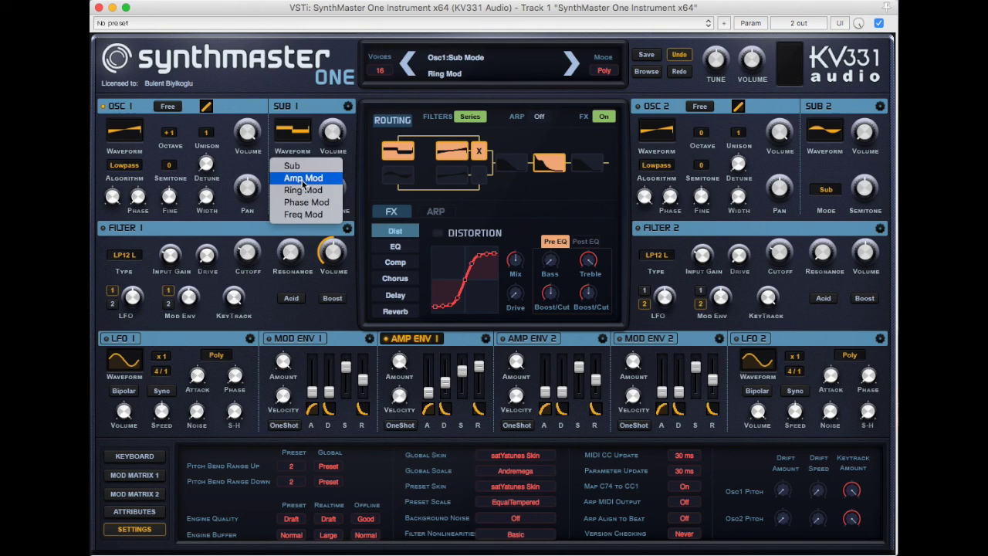
click(299, 190)
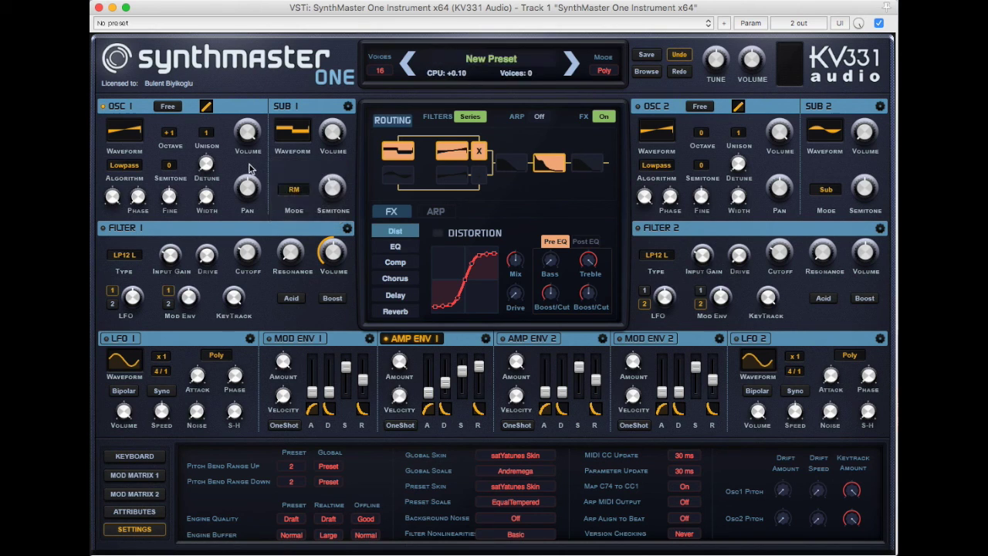
Step: Compare ring and amplitude modulation by switching Sub 1 to Amp Mod and back to Ring Mod
mouse_move(295, 189)
mouse_move(453, 160)
click(294, 188)
click(301, 187)
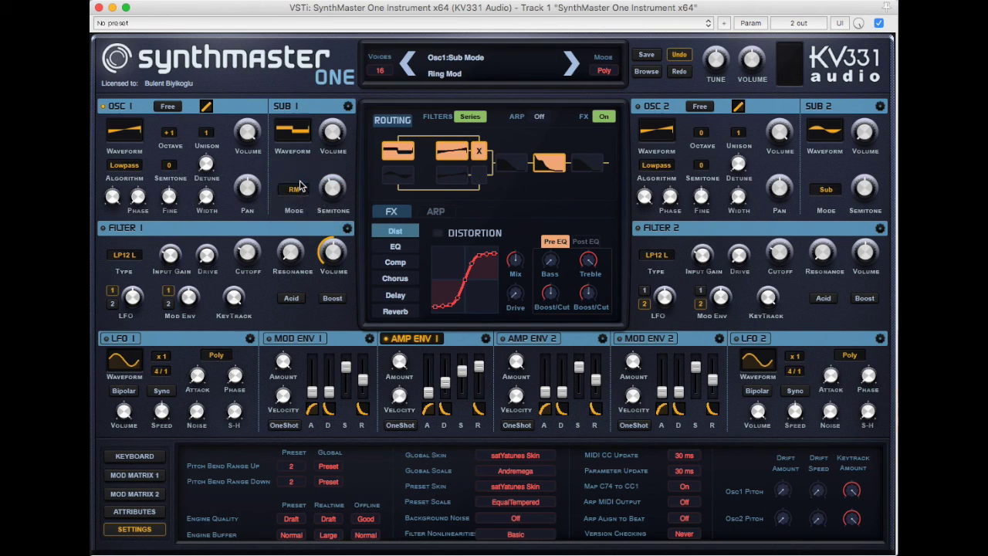
scroll(301, 187, up, 1)
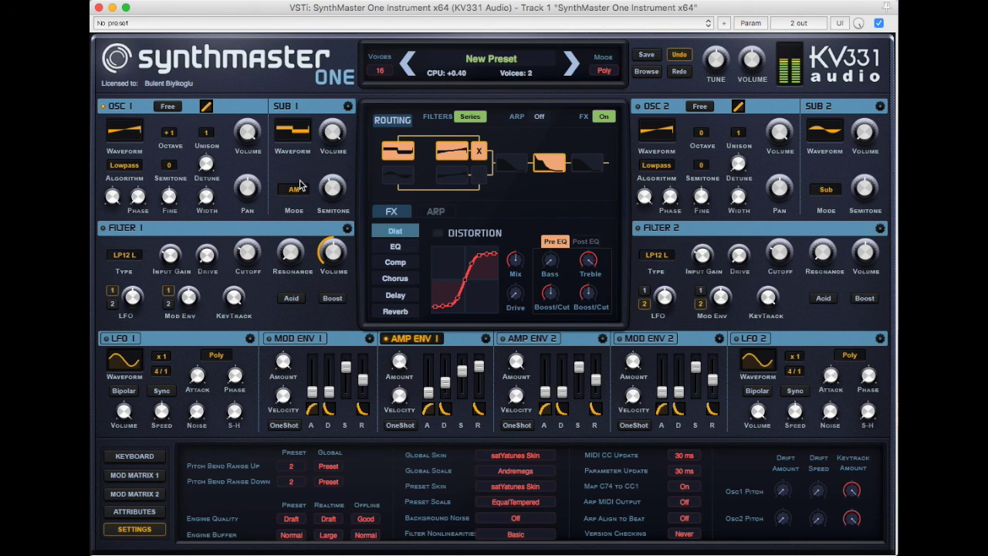
click(299, 189)
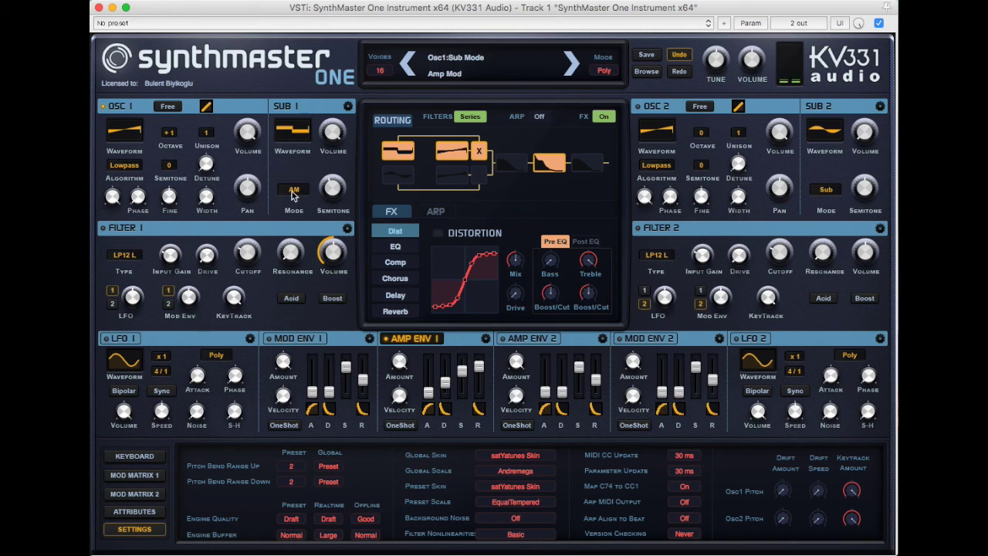
click(302, 202)
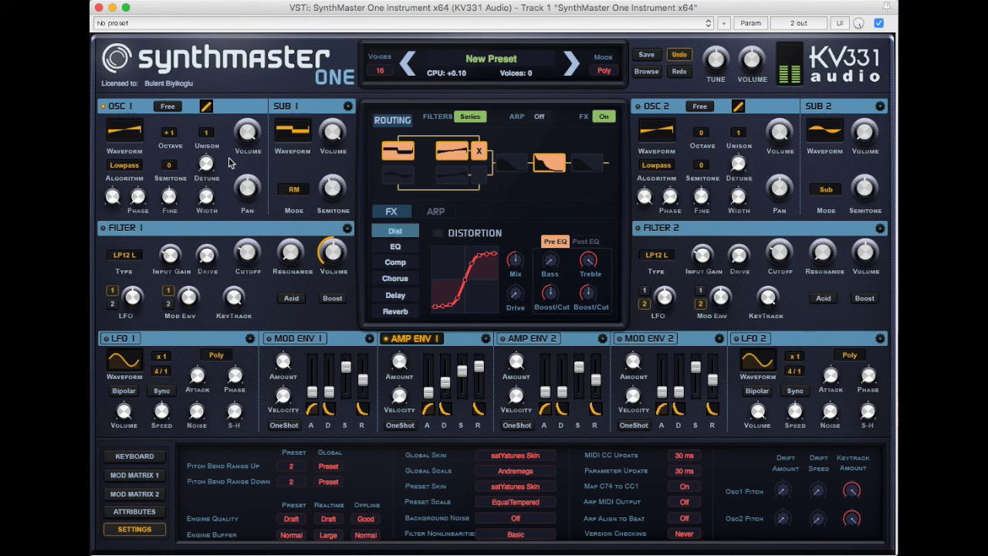
Step: Set the Sub 1 mode to Phase Mod and the waveforms of oscillator 1 and Sub 1 to Sine
click(294, 190)
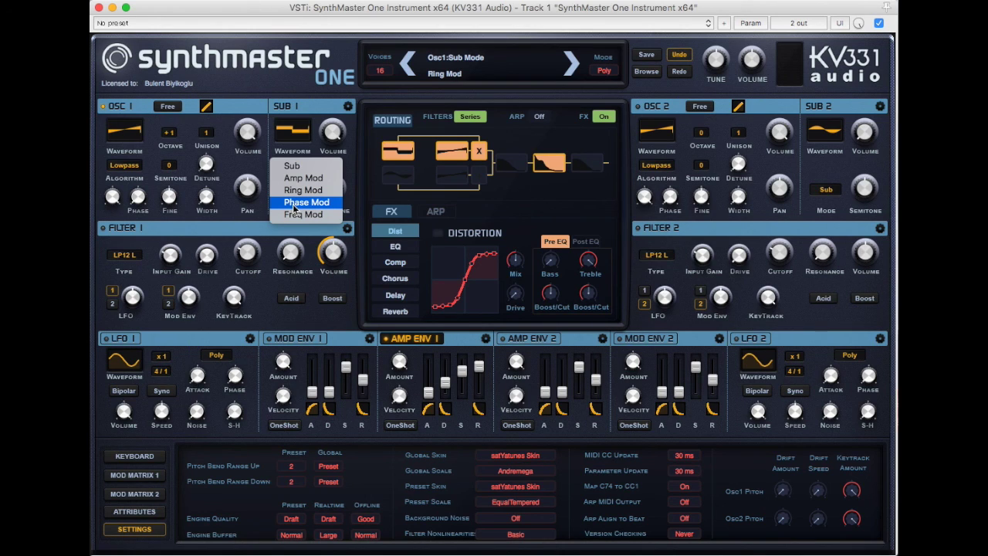
click(294, 206)
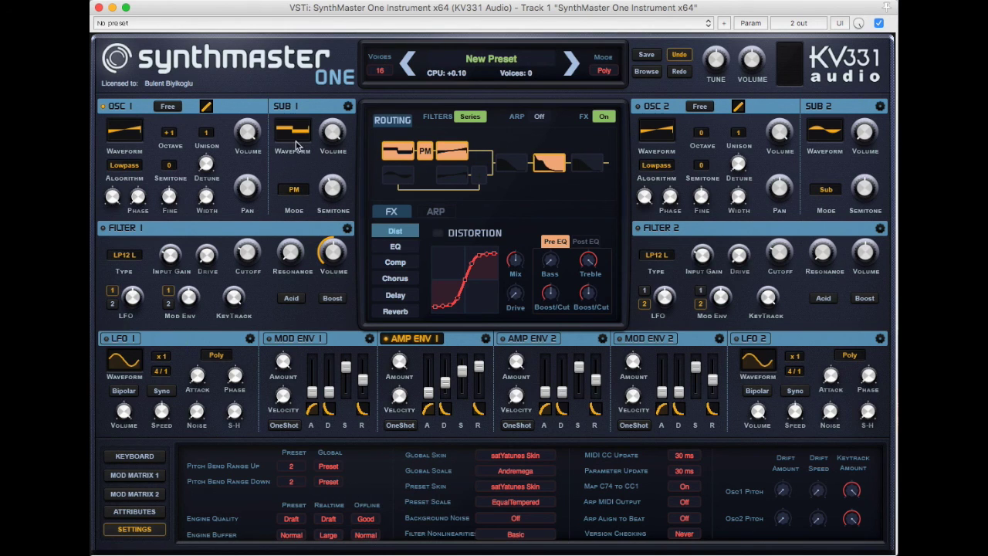
click(105, 138)
click(116, 130)
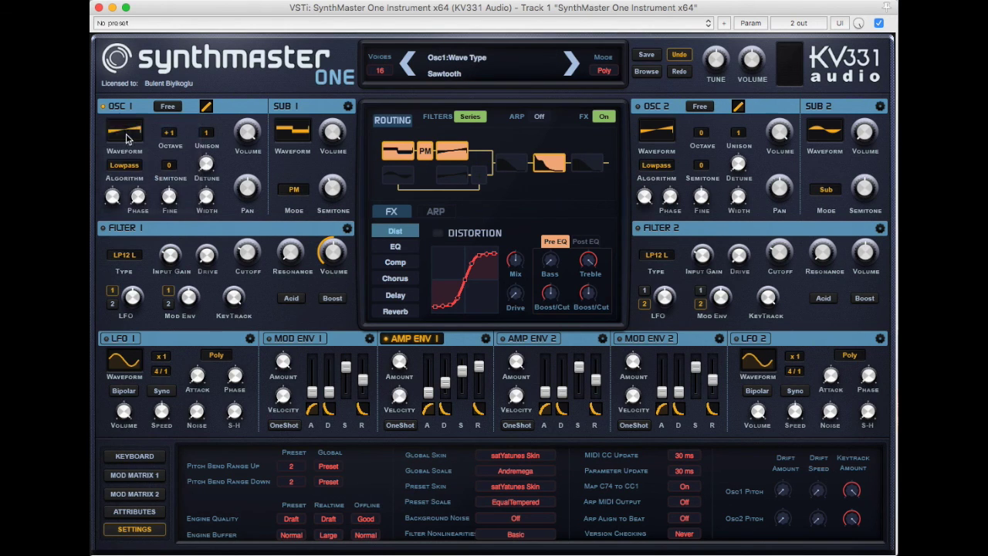
click(297, 131)
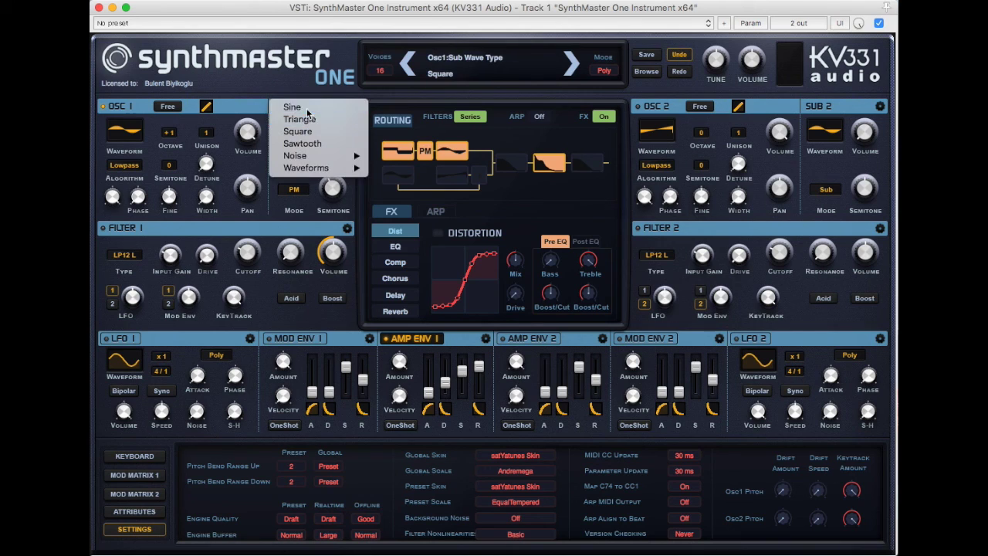
click(307, 106)
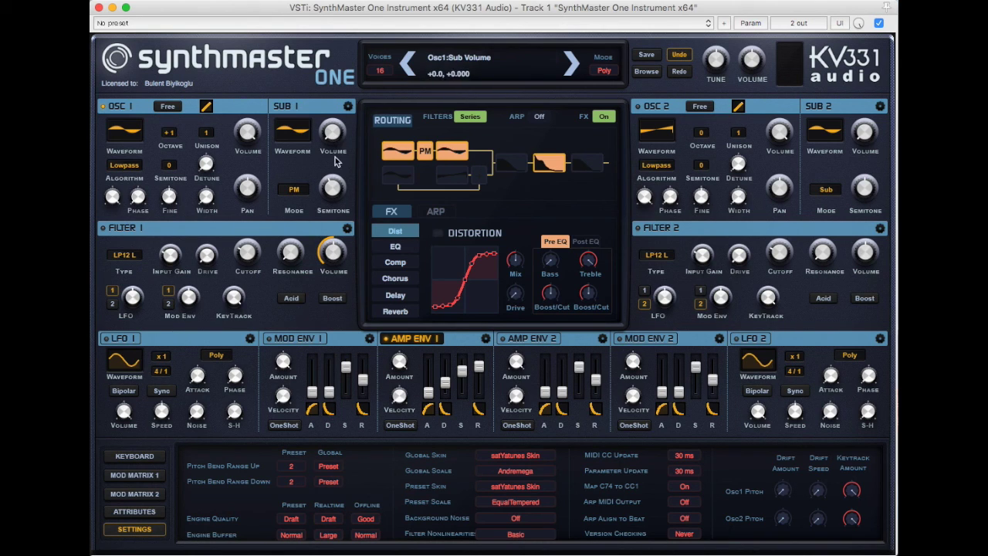
Step: Modulate the Sub 1 volume with Mod Env 1, shaped with a long decay, low sustain and a release of about 3.4 sec
click(296, 342)
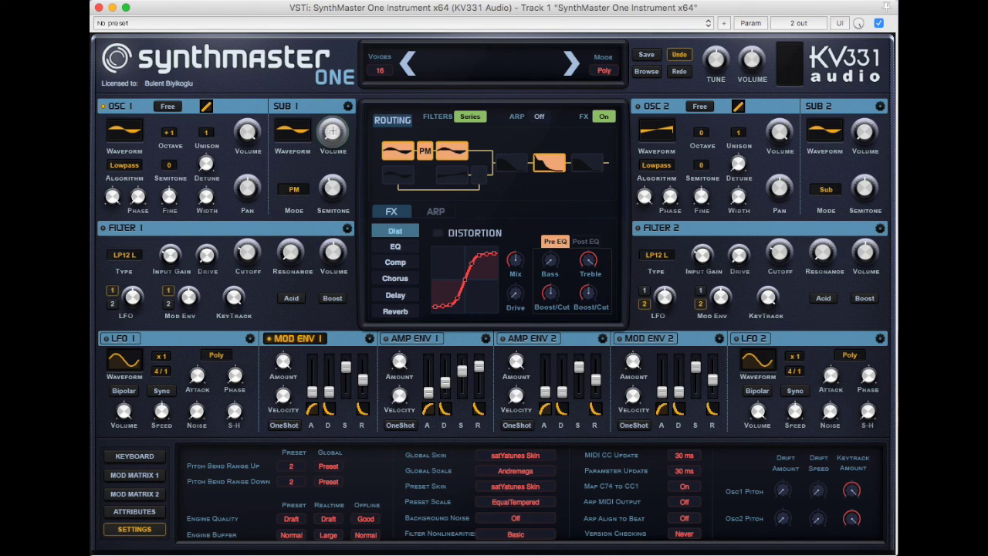
drag(329, 392, 363, 366)
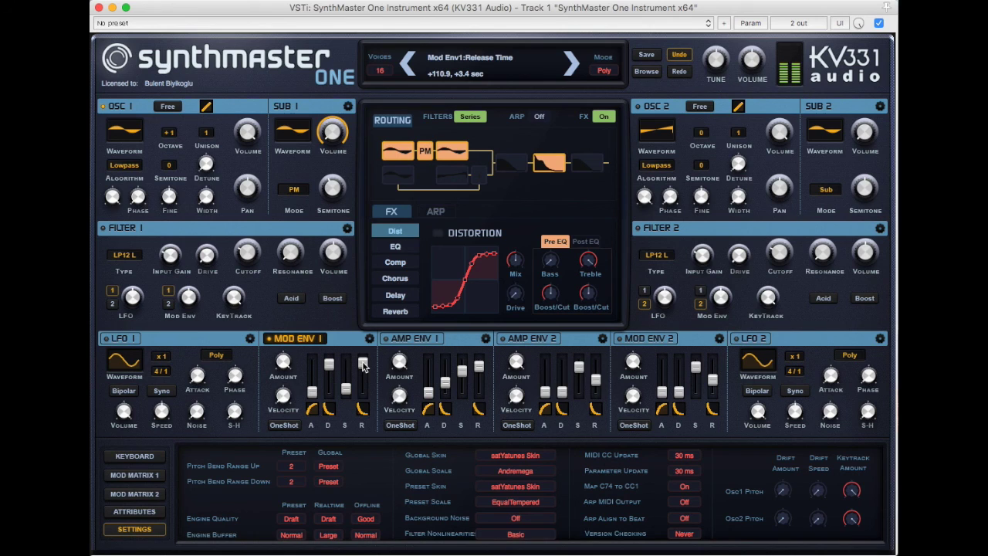
drag(332, 193, 237, 193)
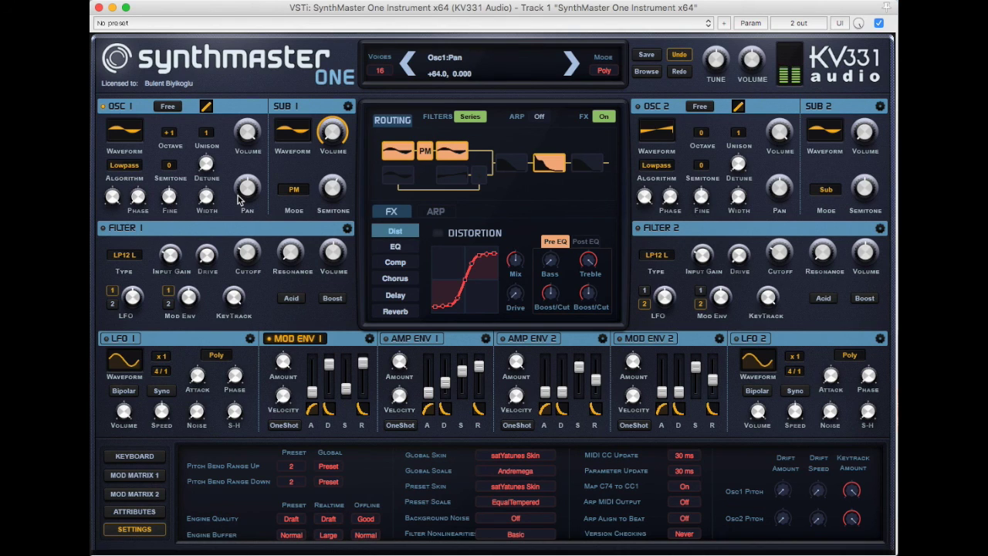
Step: Change the Sub 1 mode to Freq Mod
click(293, 189)
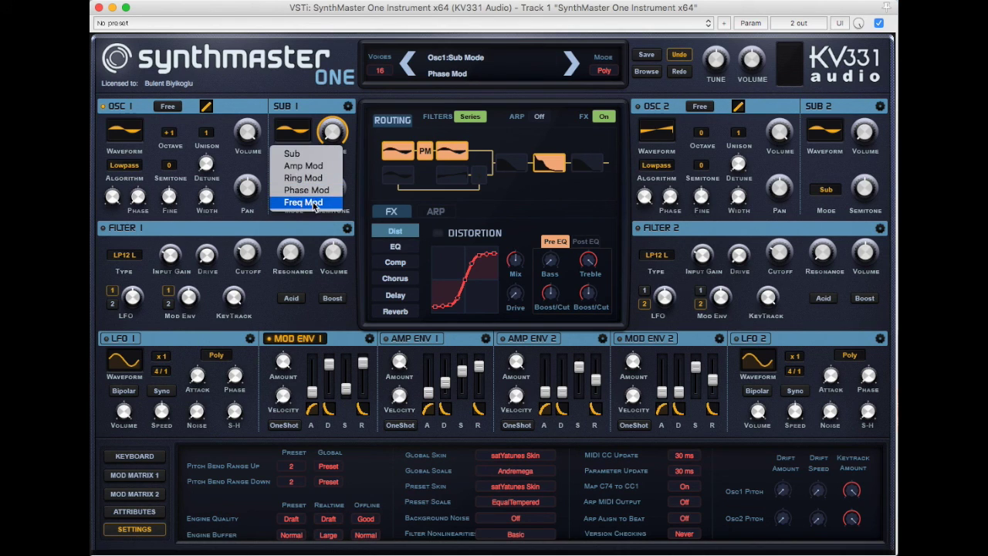
click(314, 203)
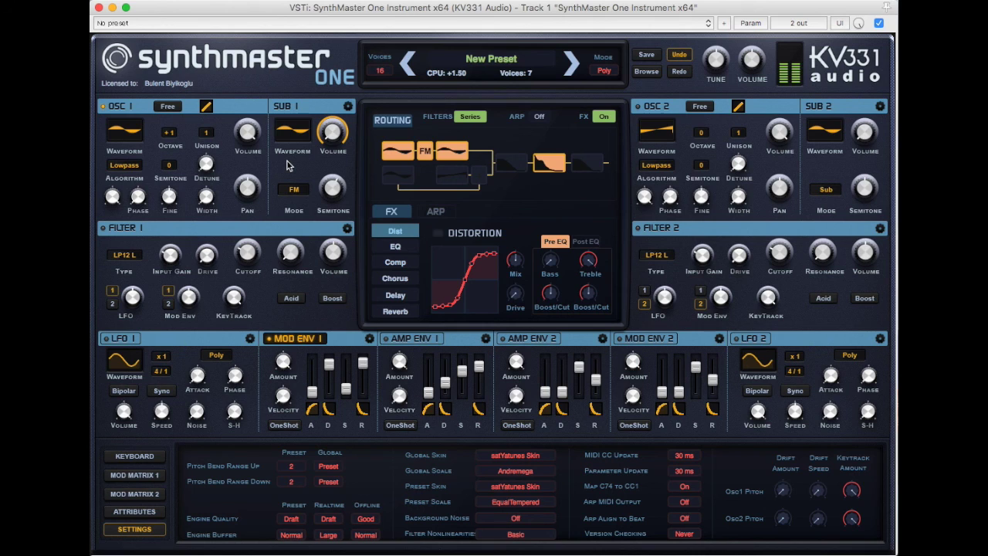
Step: Compare phase and frequency modulation by switching Sub 1 to Phase Mod and back to Freq Mod
click(297, 188)
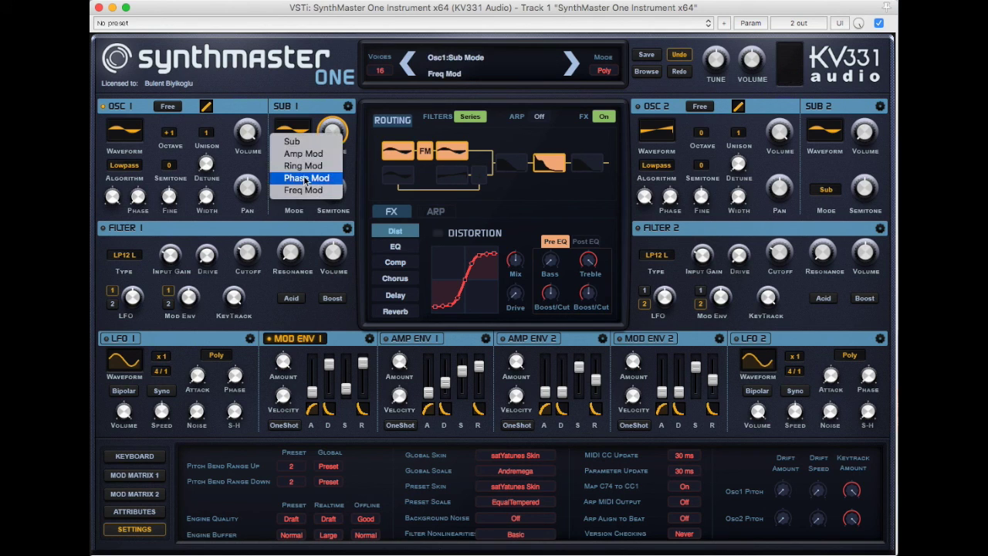
click(305, 178)
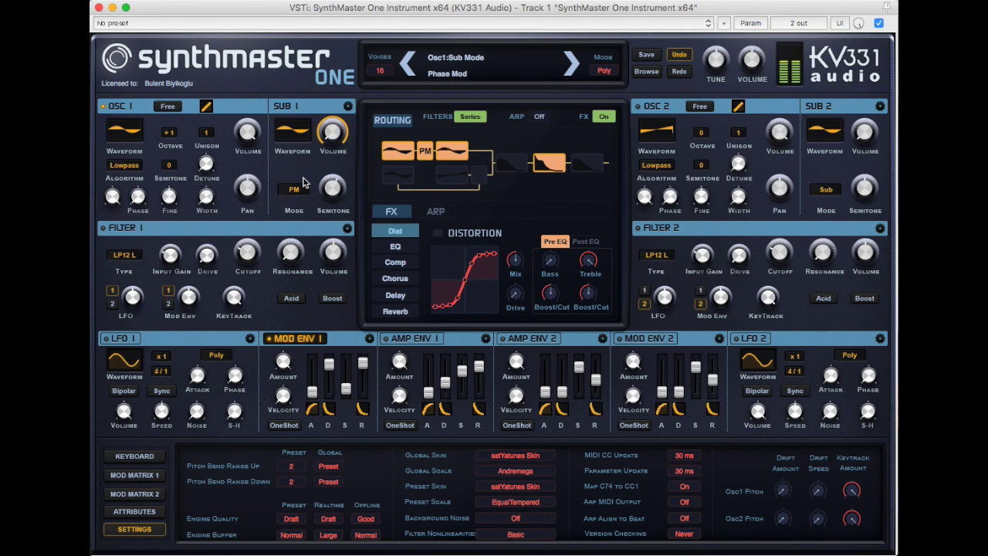
click(303, 184)
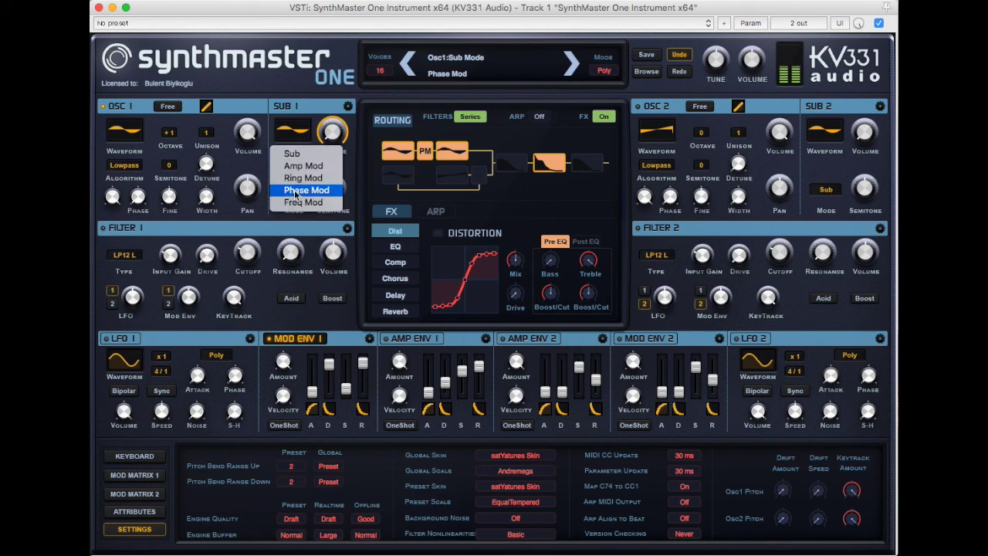
click(301, 202)
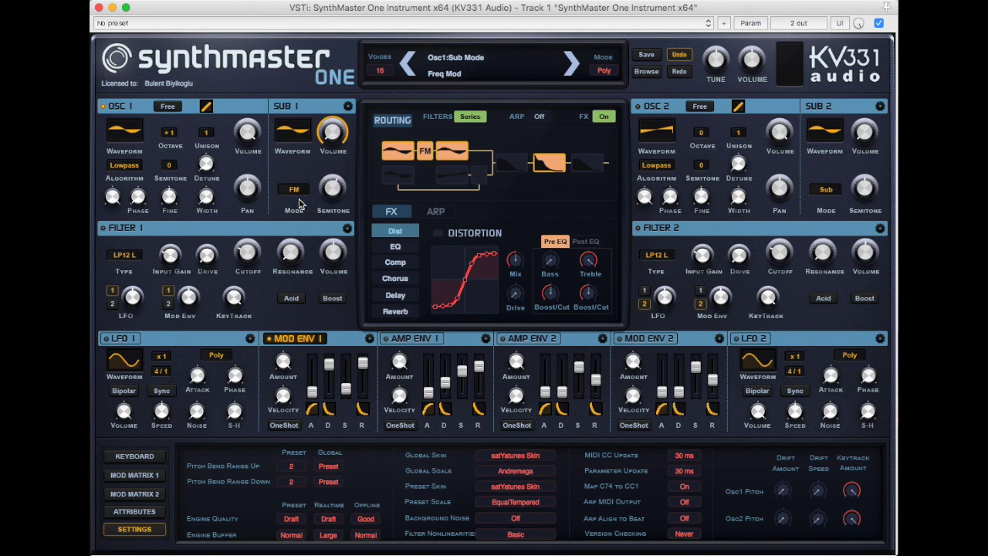